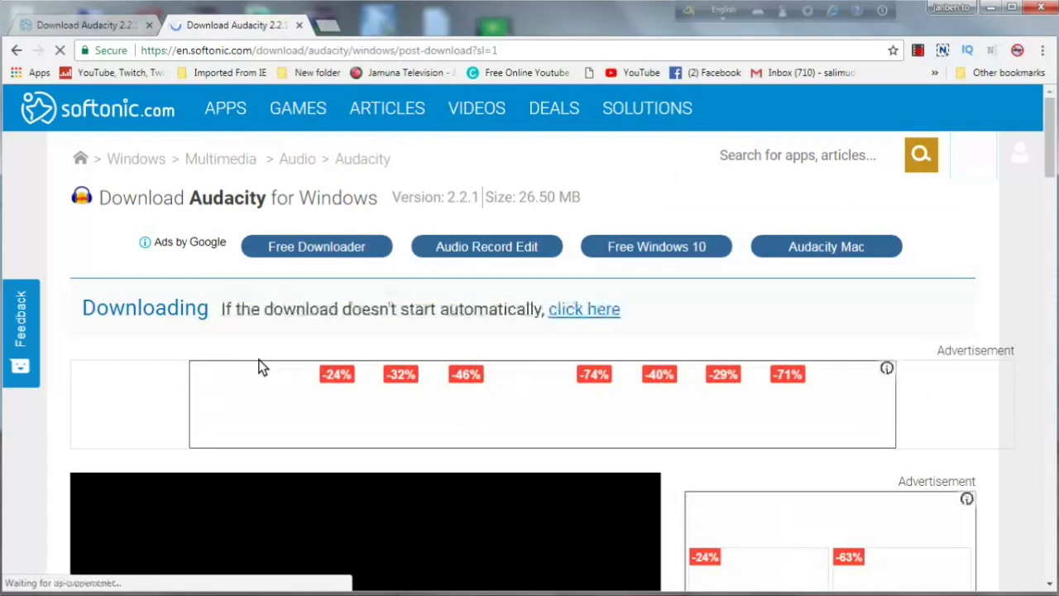
Step: Start the Audacity download manually from the Softonic page, and launch the installed Audacity from the desktop, dismissing its welcome message
{"action": "left_click", "coordinate": [574, 310]}
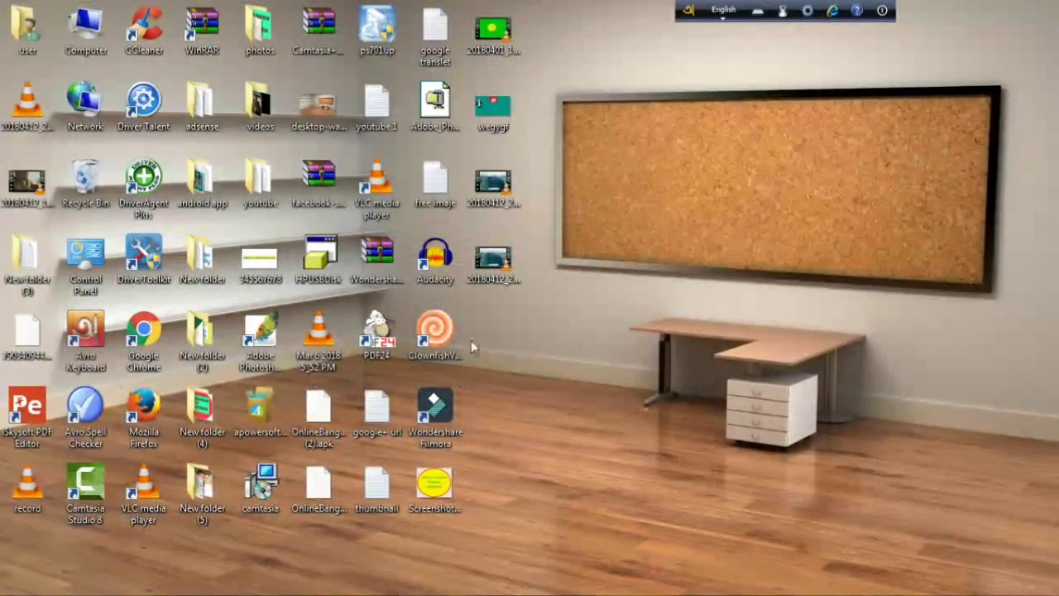
{"action": "right_click", "coordinate": [446, 252]}
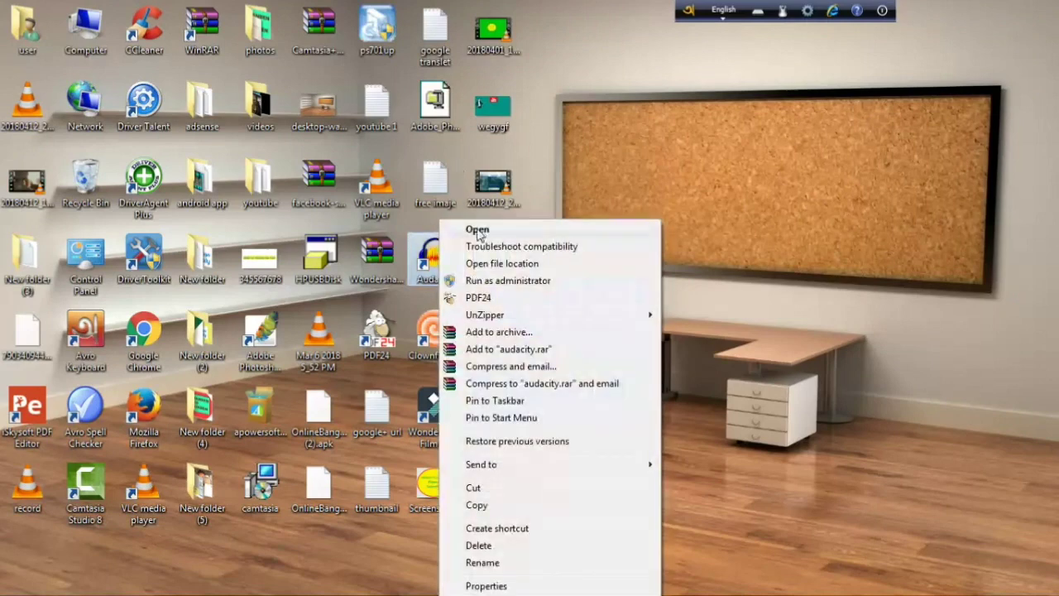
{"action": "left_click", "coordinate": [477, 230]}
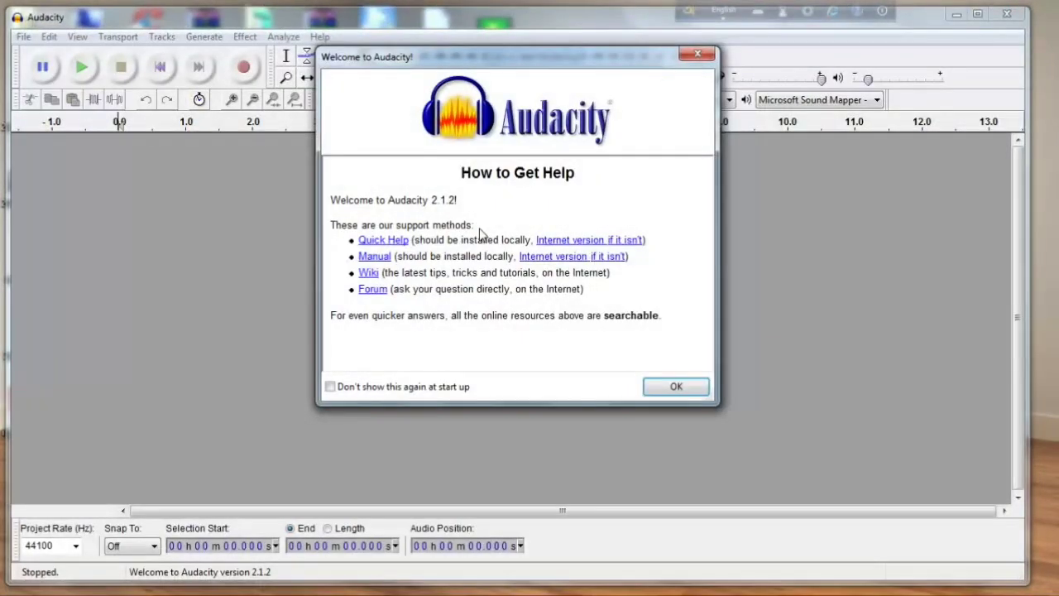
{"action": "left_click", "coordinate": [678, 388]}
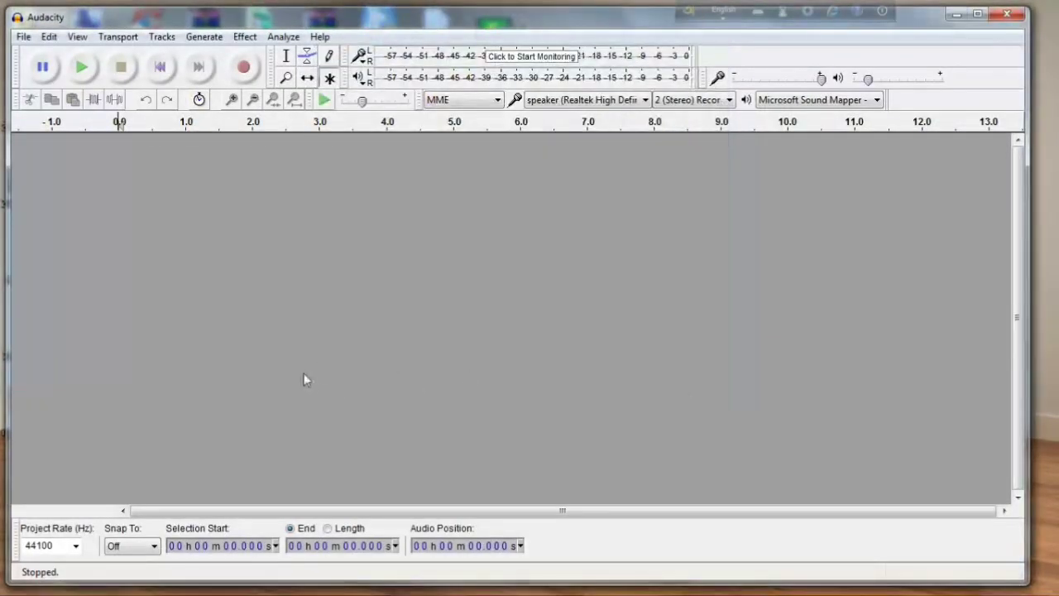
Step: Open the last song MP3 in the Pictures library, whose name ends in "Ancholik Update", as an audio track
{"action": "left_click", "coordinate": [24, 38]}
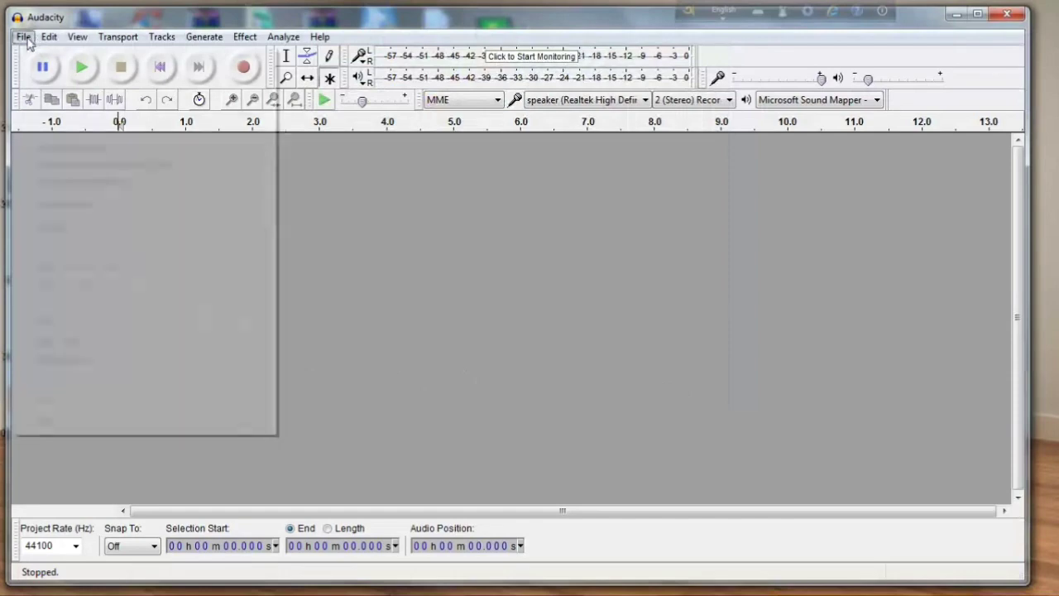
{"action": "left_click", "coordinate": [48, 74]}
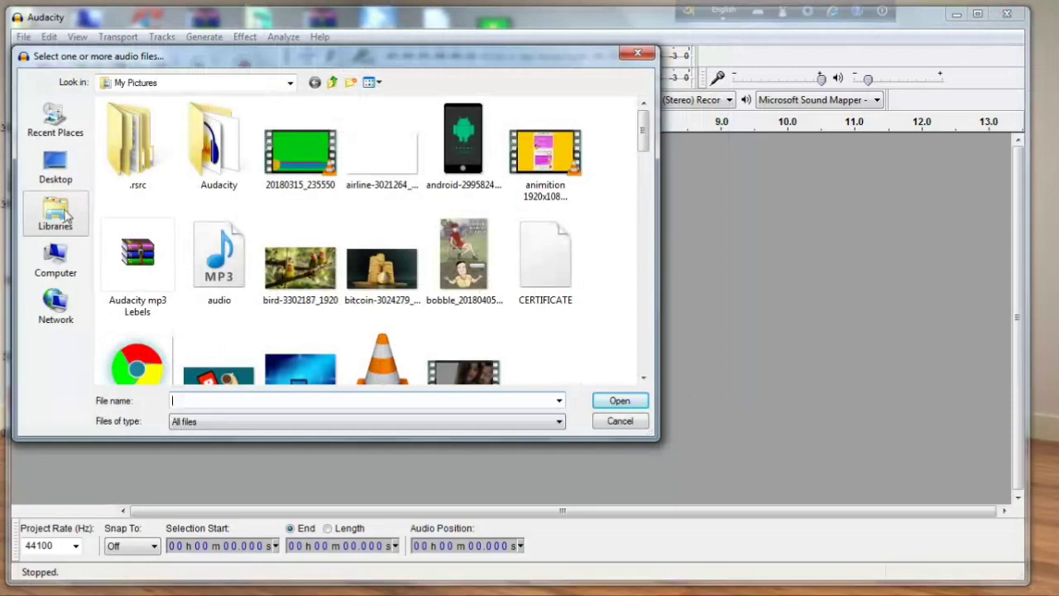
{"action": "left_click", "coordinate": [66, 215]}
{"action": "double_click", "coordinate": [484, 124]}
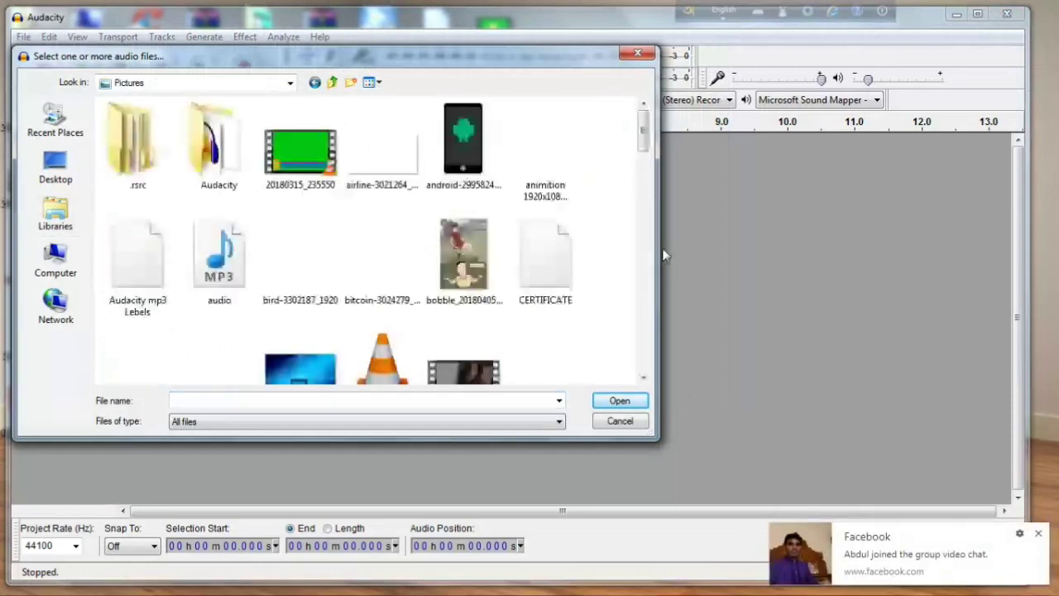
{"action": "left_click", "coordinate": [1039, 534]}
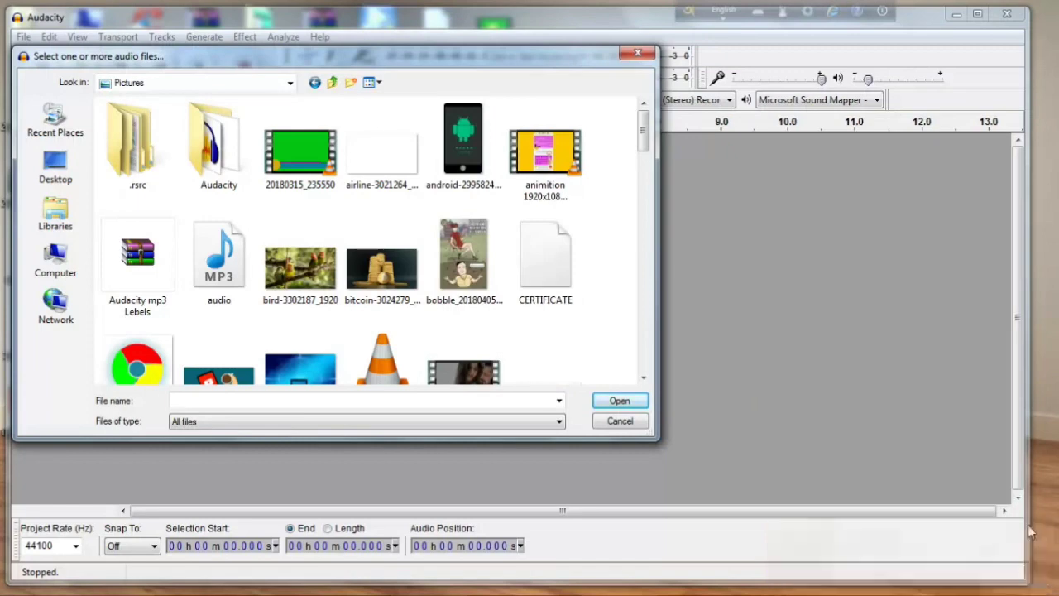
{"action": "left_click_drag", "start_coordinate": [642, 137], "coordinate": [642, 358]}
{"action": "left_click", "coordinate": [203, 333]}
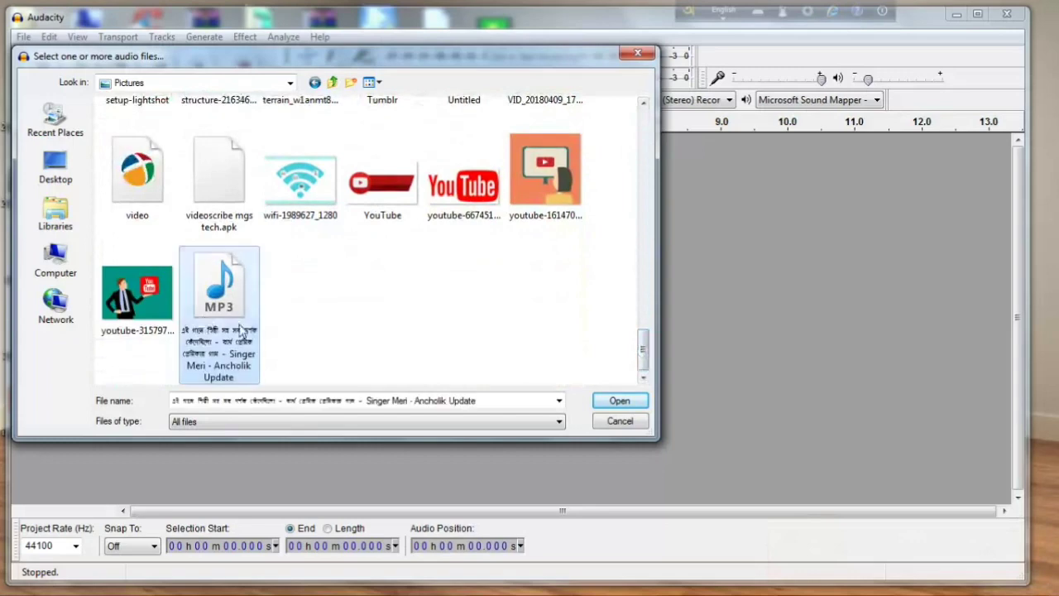
{"action": "left_click", "coordinate": [621, 401]}
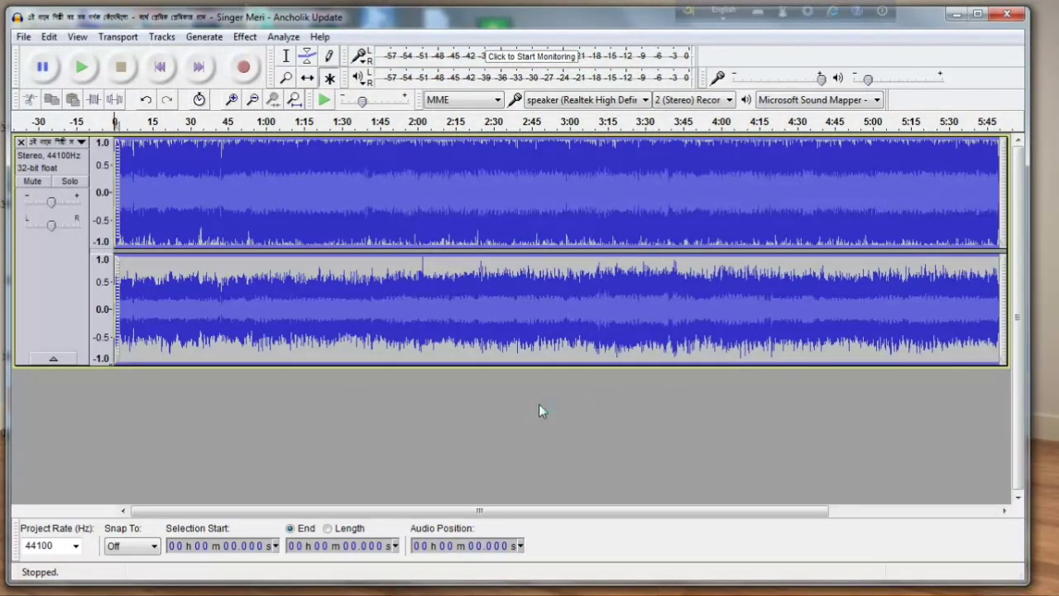
Step: Apply Vocal Remover to the whole track with Remove vocals, Simple (entire spectrum), and band limits of 500 and 6000 Hz
{"action": "key", "text": "ctrl+a"}
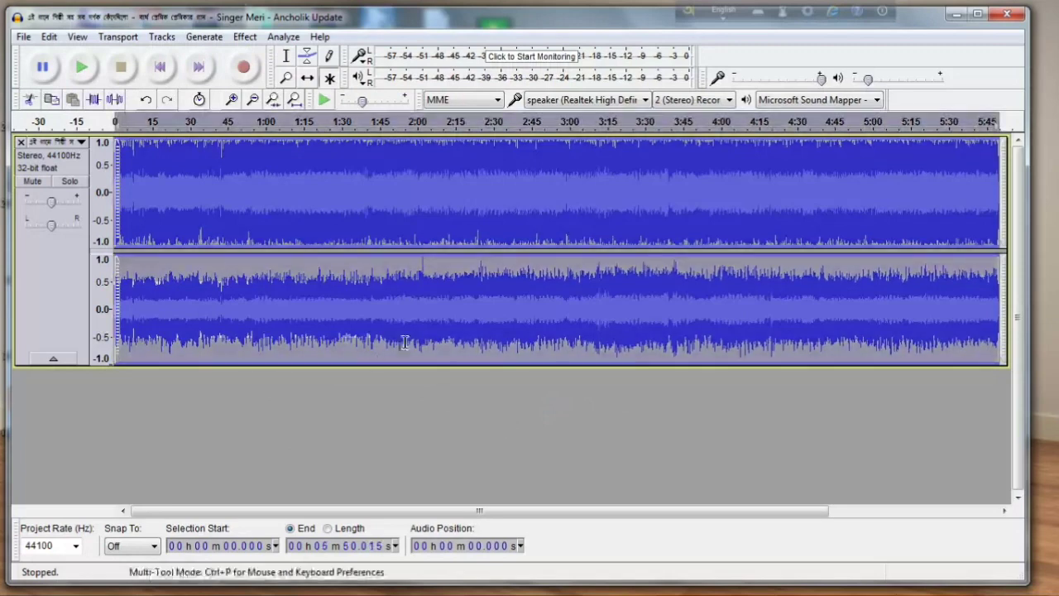
{"action": "left_click", "coordinate": [245, 37]}
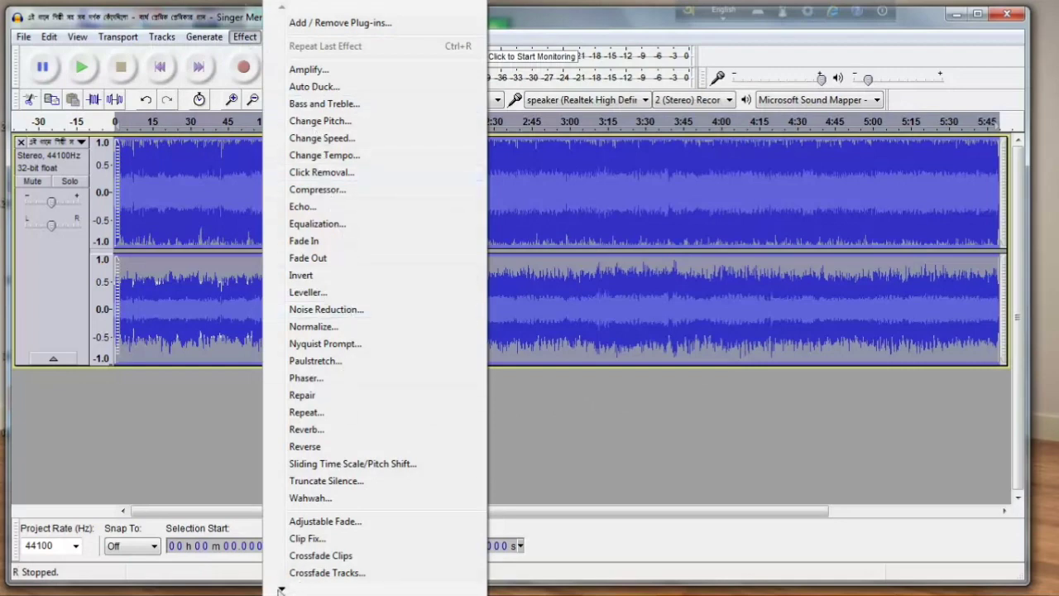
{"action": "mouse_move", "coordinate": [282, 590]}
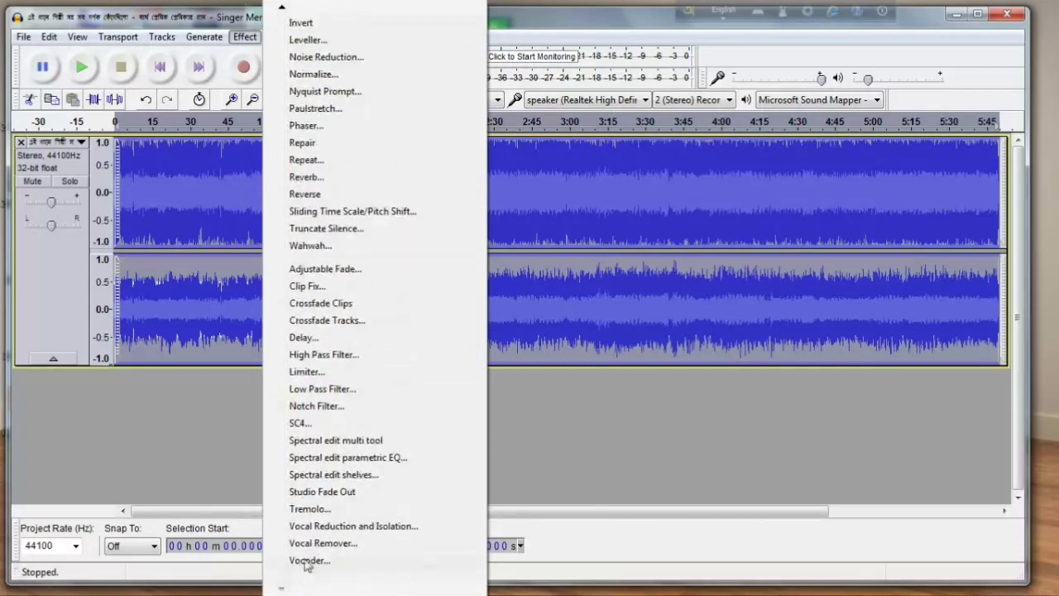
{"action": "left_click", "coordinate": [348, 545]}
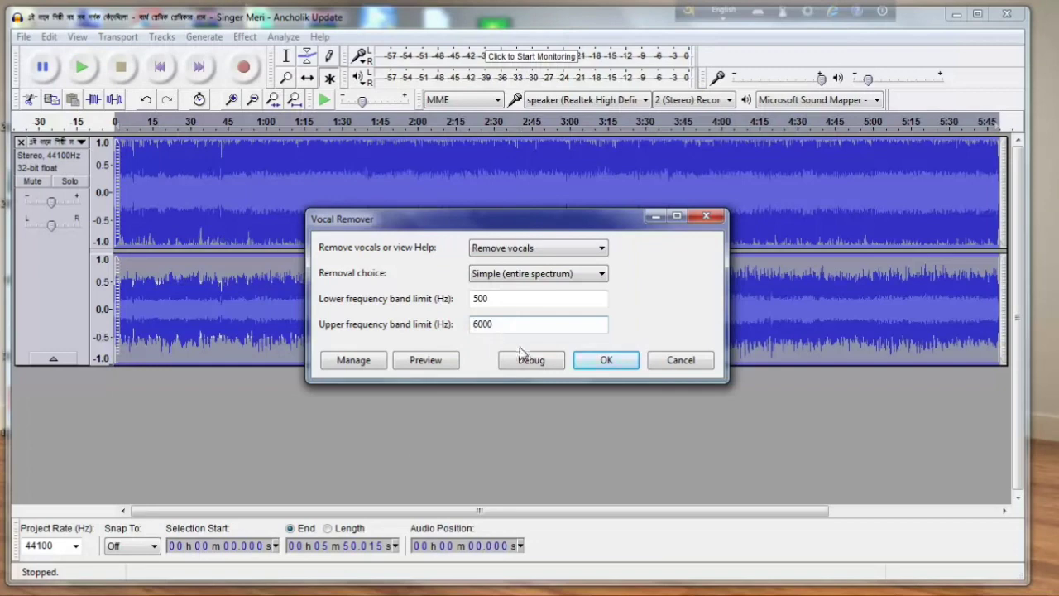
{"action": "left_click", "coordinate": [605, 361]}
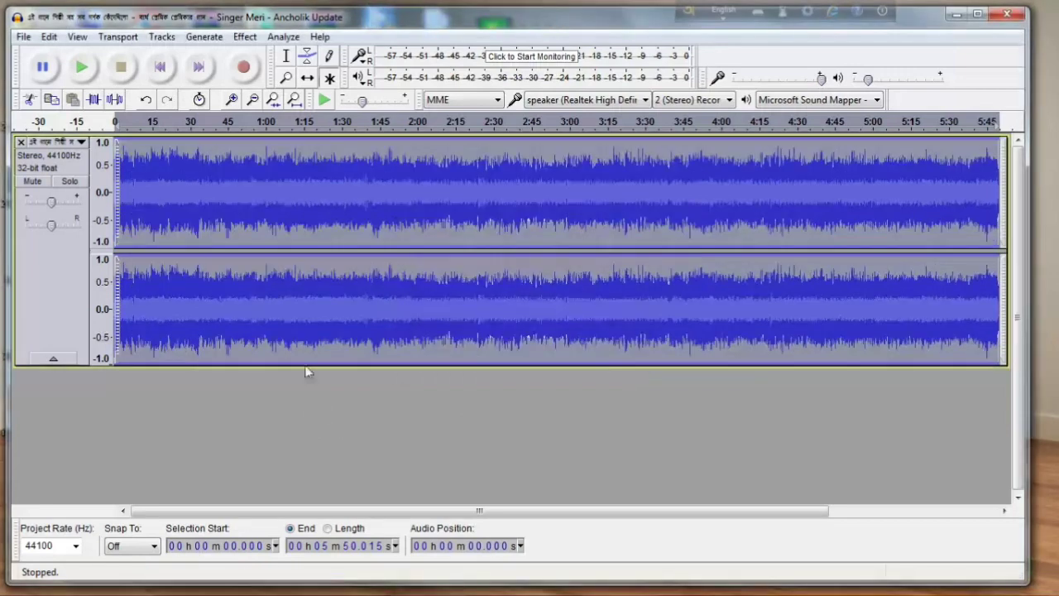
Step: Apply Invert to the vocal-removed track and delete the track from the project
{"action": "left_click", "coordinate": [247, 38]}
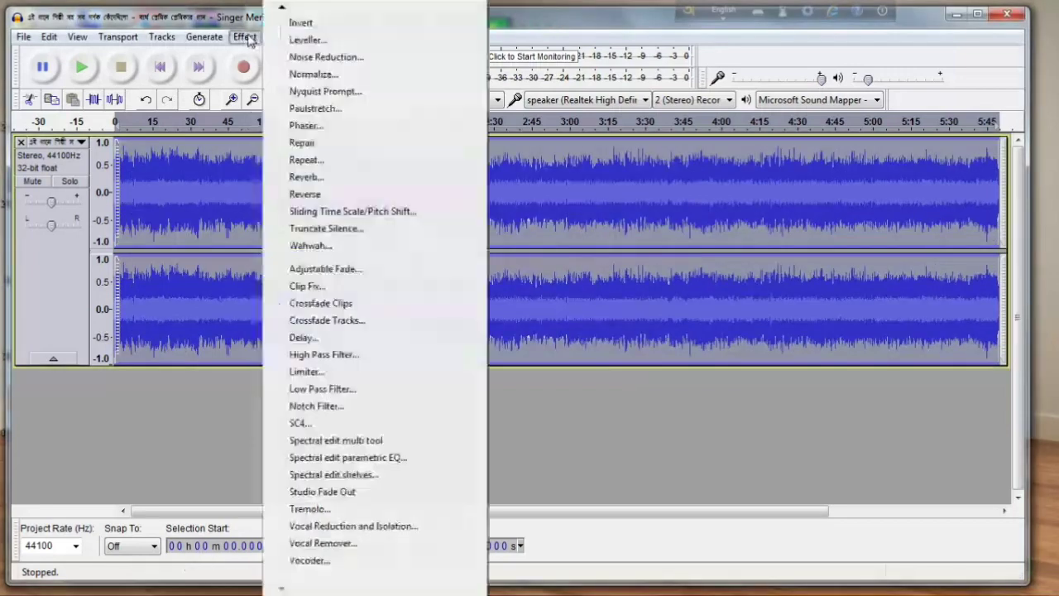
{"action": "left_click", "coordinate": [302, 24]}
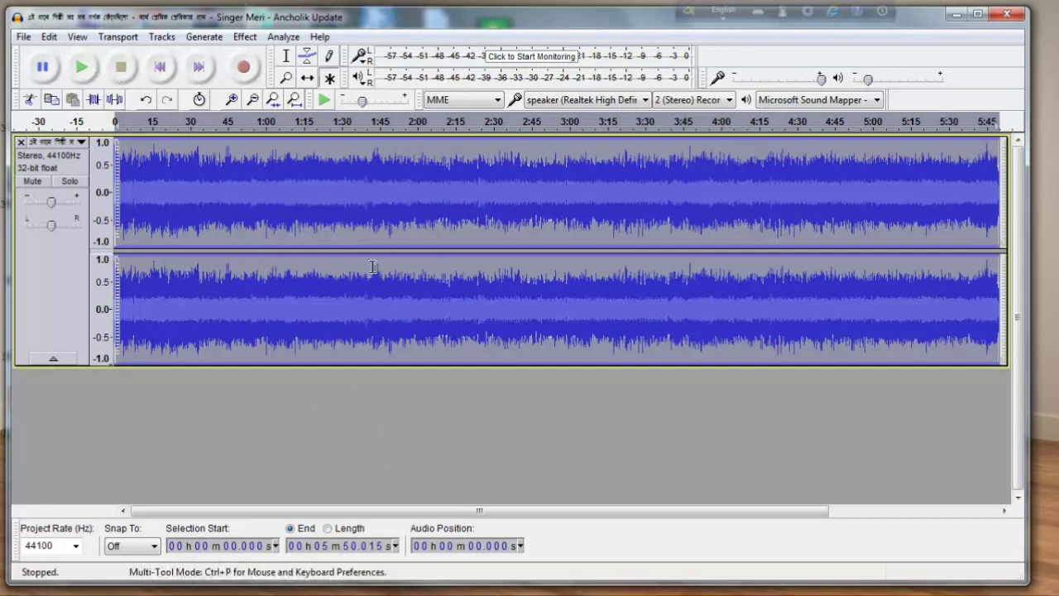
{"action": "left_click", "coordinate": [22, 143]}
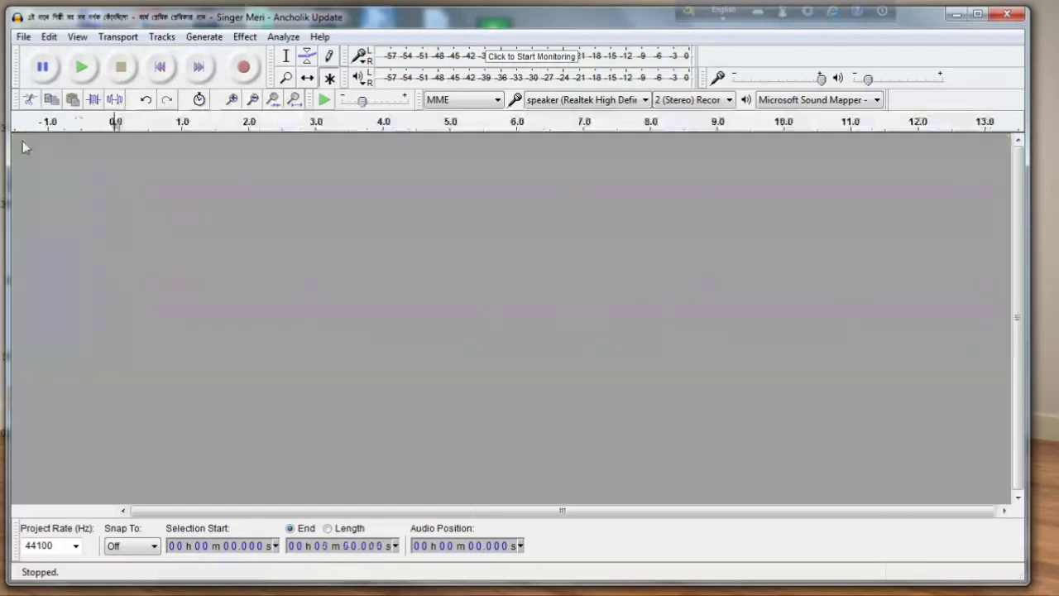
Step: Open the same song MP3 again from My Pictures to get the unprocessed stereo track
{"action": "left_click", "coordinate": [29, 38]}
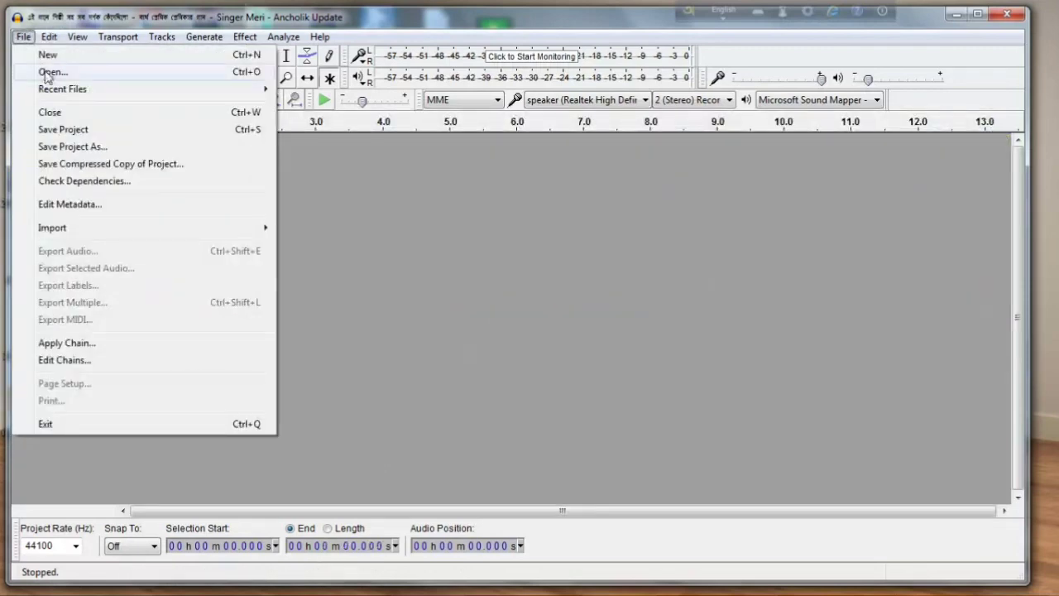
{"action": "left_click", "coordinate": [48, 72]}
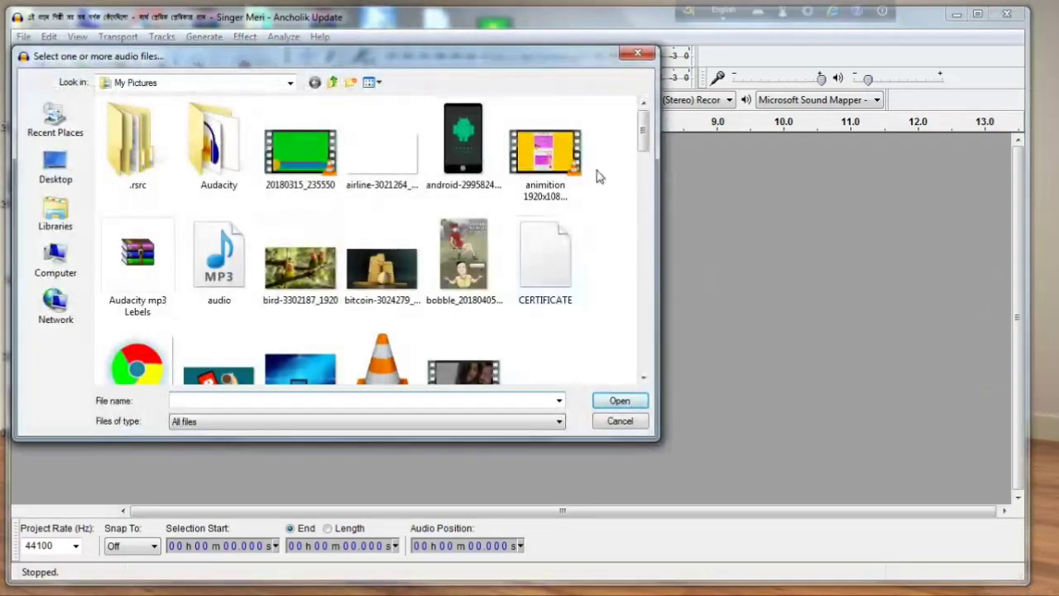
{"action": "left_click_drag", "start_coordinate": [643, 133], "coordinate": [653, 362]}
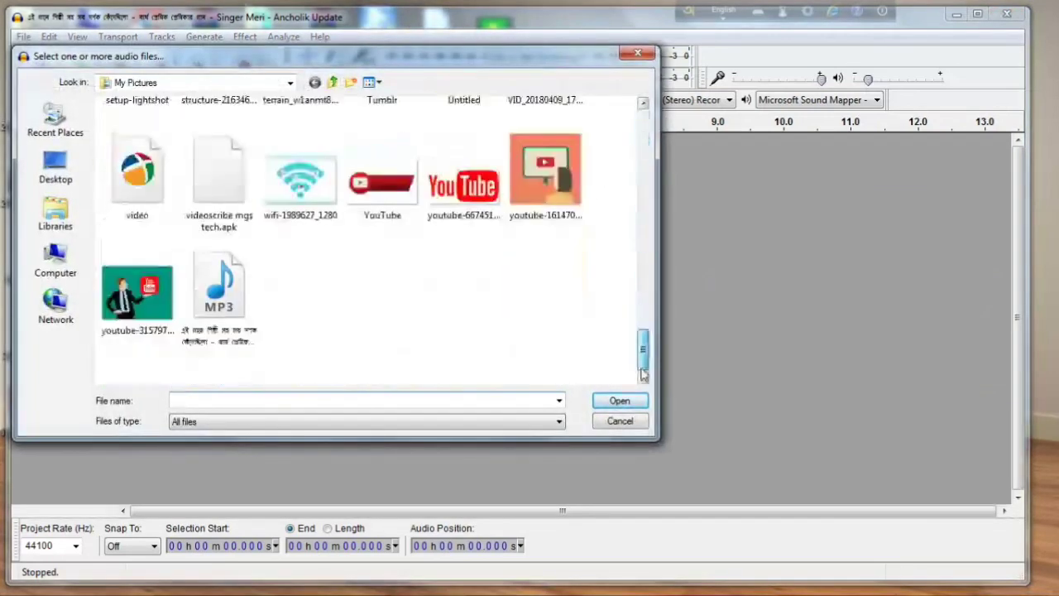
{"action": "left_click", "coordinate": [241, 299]}
{"action": "left_click", "coordinate": [619, 401]}
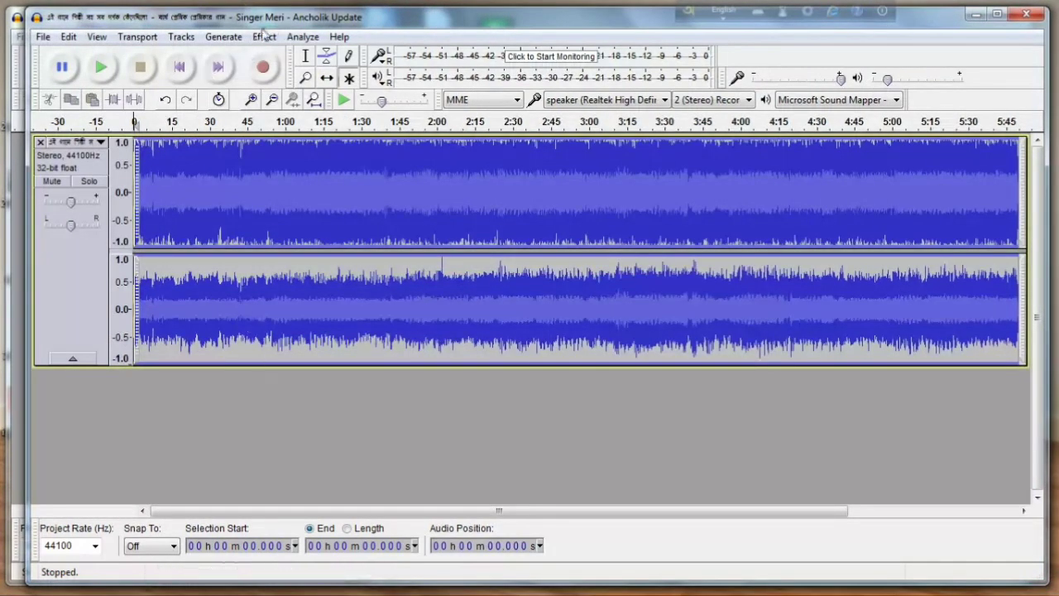
{"action": "left_click_drag", "start_coordinate": [282, 22], "coordinate": [273, 23]}
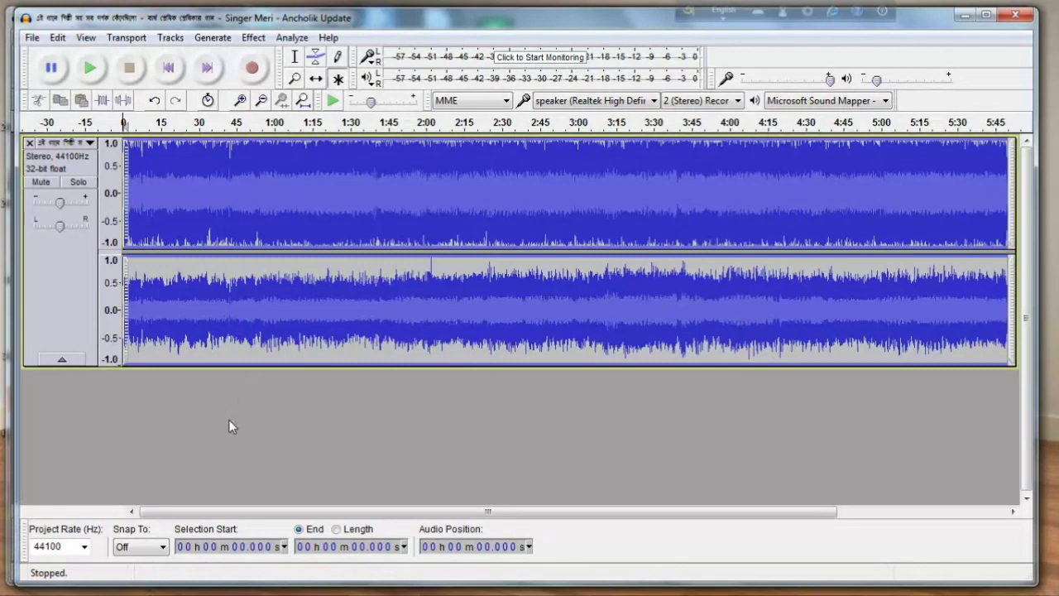
Step: Select the entire song and split its stereo track into separate left and right channel tracks
{"action": "key", "text": "ctrl+a"}
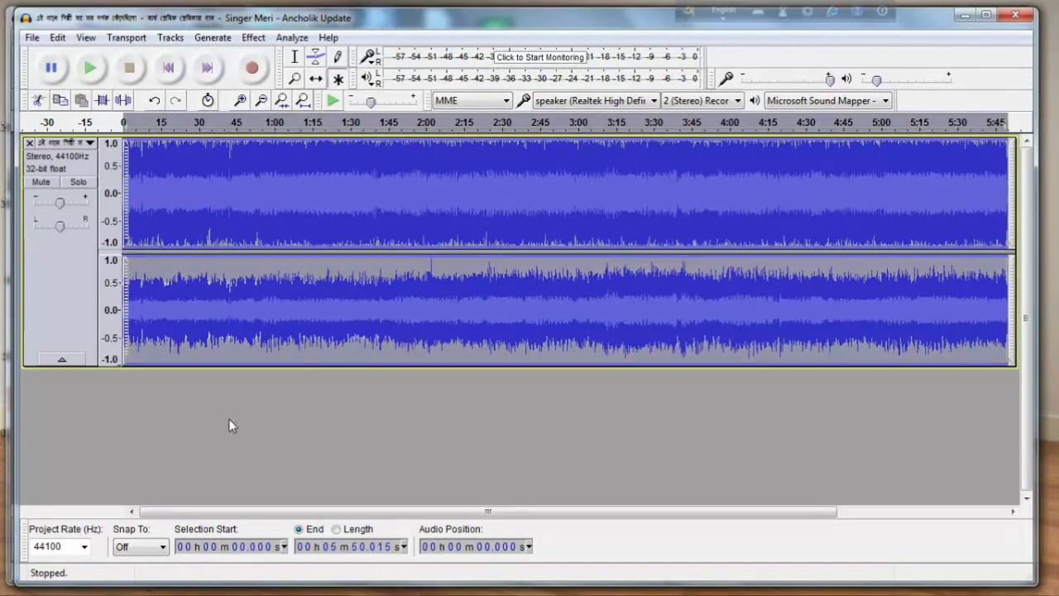
{"action": "left_click", "coordinate": [89, 144]}
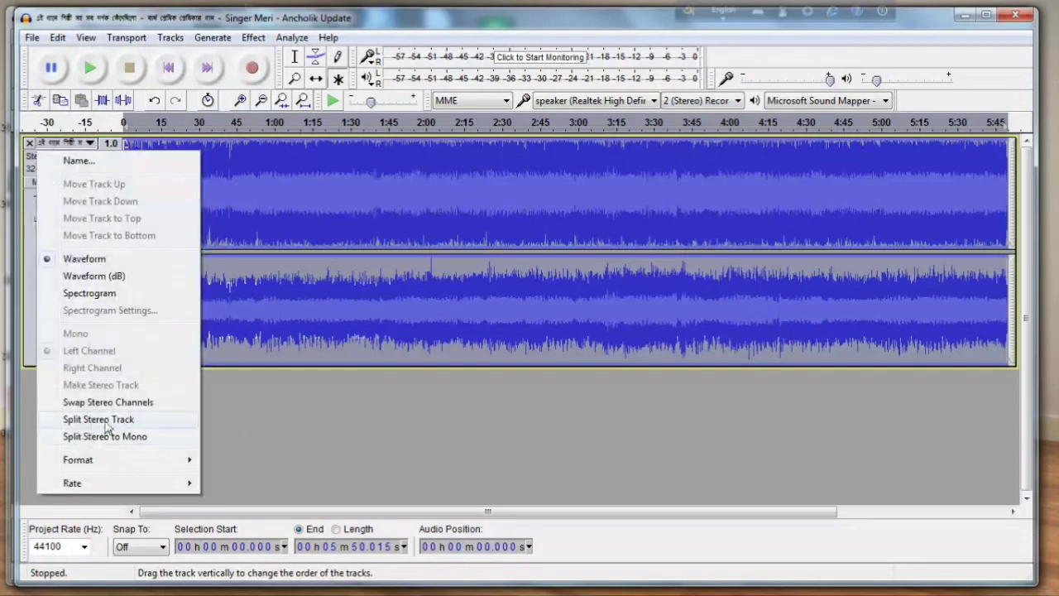
{"action": "left_click", "coordinate": [149, 420]}
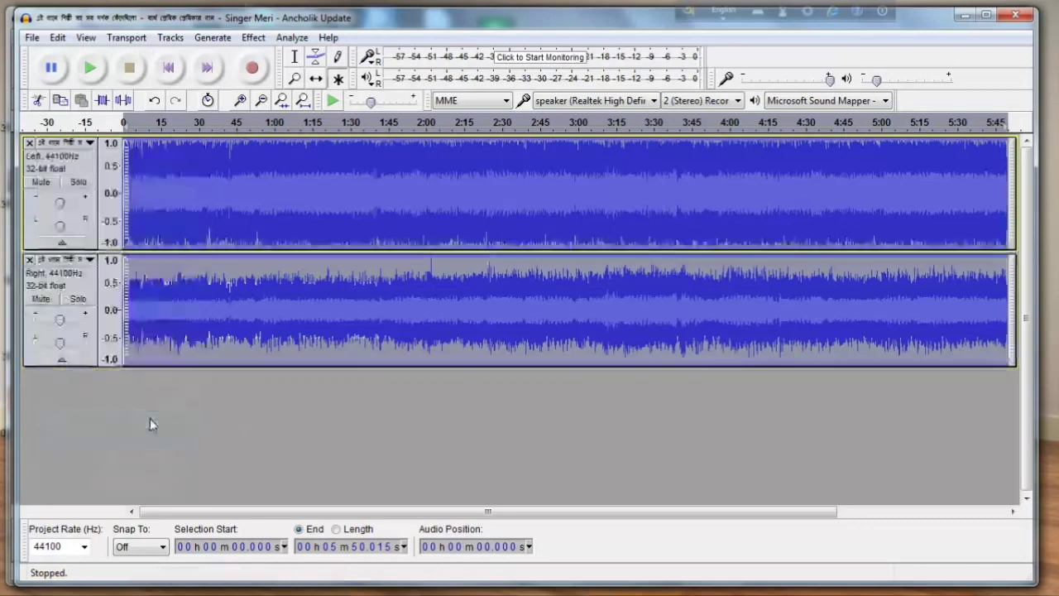
Step: Place the cursor in the right-channel track and apply the Invert effect
{"action": "left_click", "coordinate": [193, 308]}
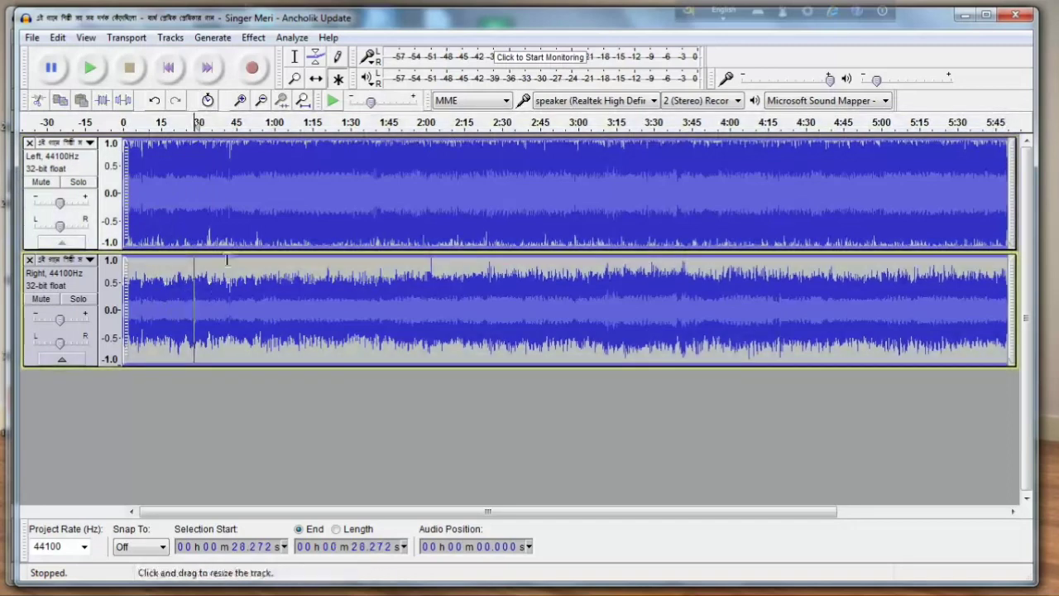
{"action": "left_click", "coordinate": [254, 38]}
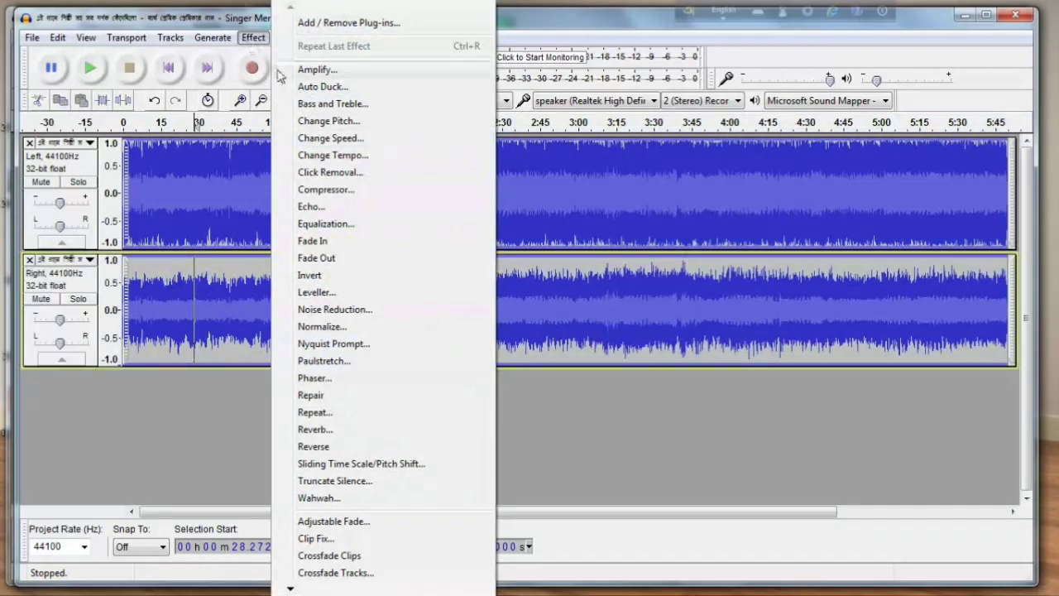
{"action": "left_click", "coordinate": [333, 280]}
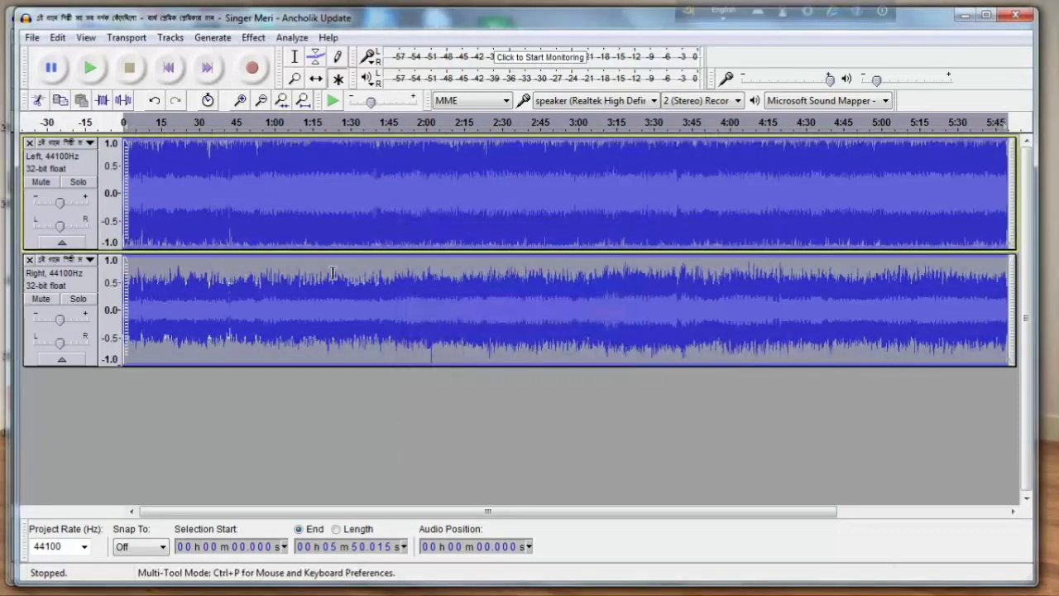
Step: Change both split channel tracks, first the right and then the left, to Mono
{"action": "left_click", "coordinate": [89, 263]}
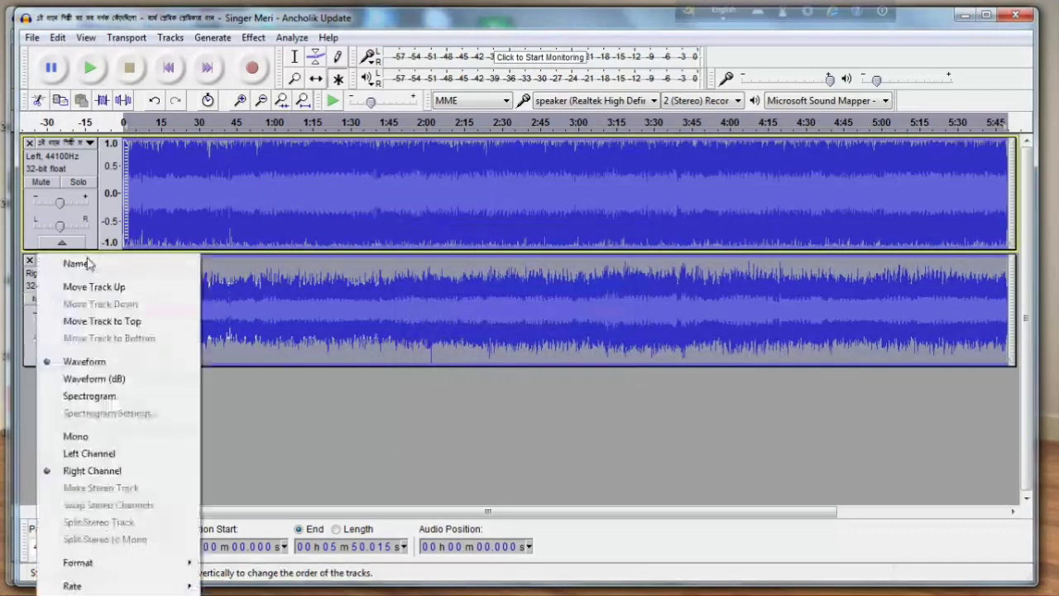
{"action": "left_click", "coordinate": [94, 437]}
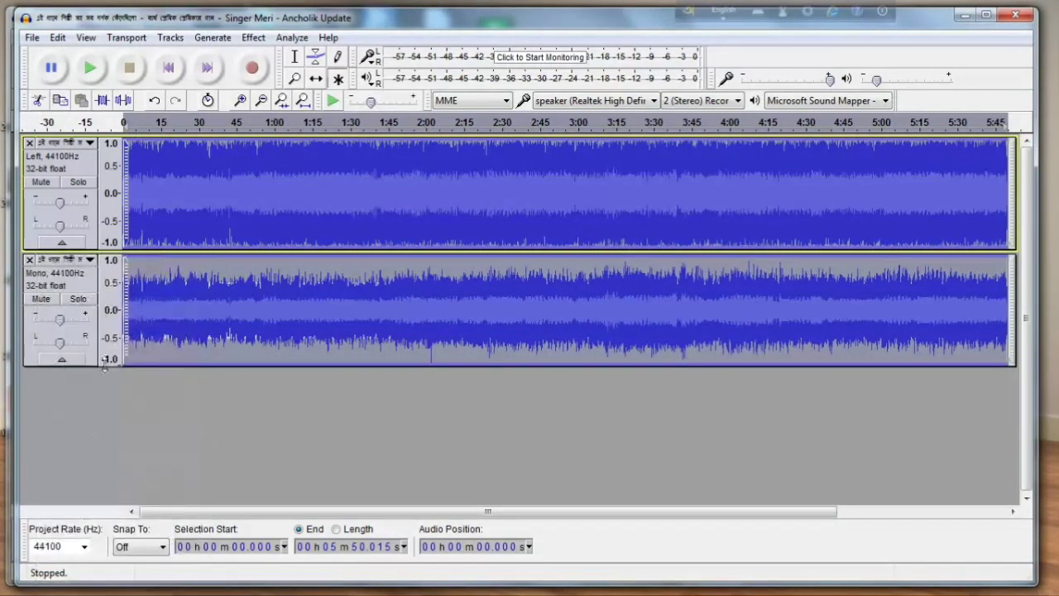
{"action": "left_click", "coordinate": [90, 144]}
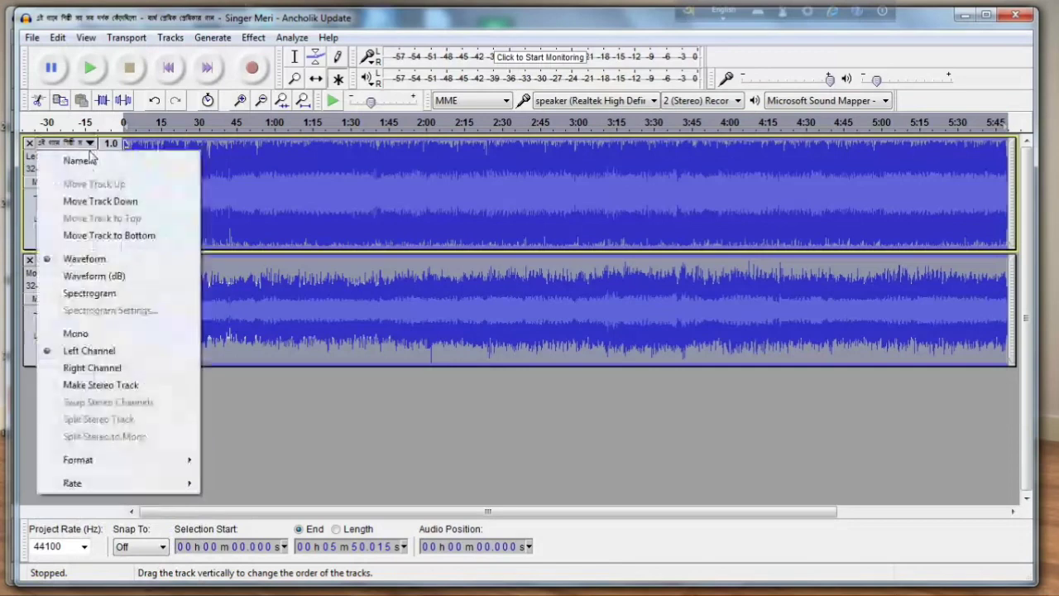
{"action": "left_click", "coordinate": [114, 333]}
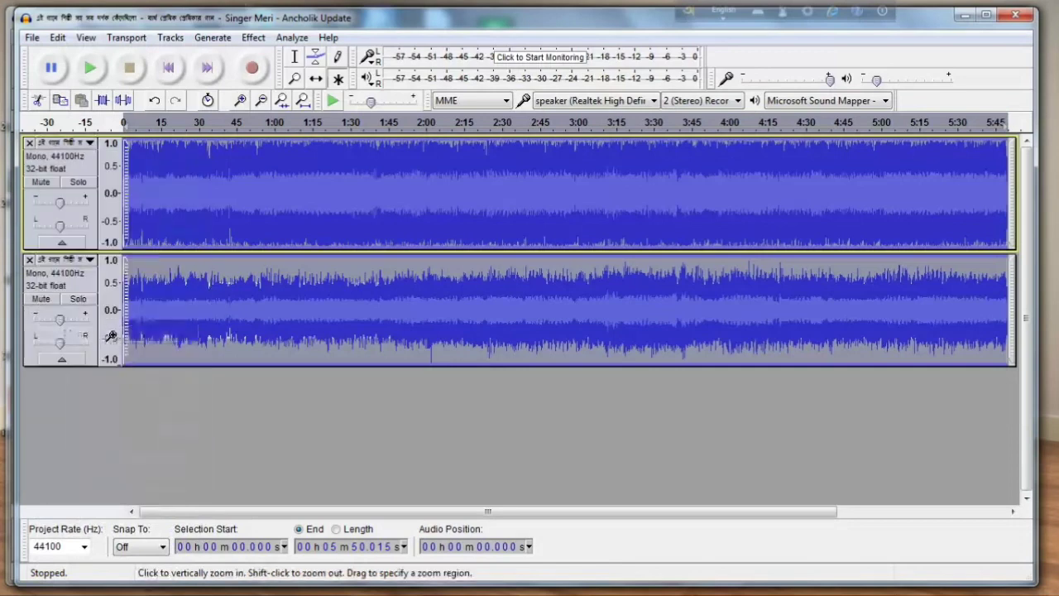